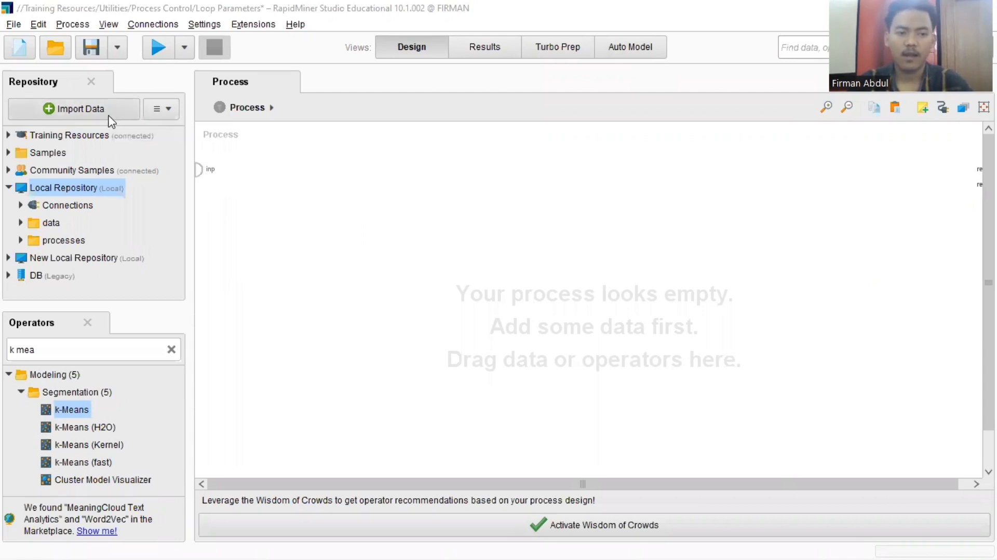
- Start importing data from the computer and browse to the New Volume (F:) drive
left_click(111, 110)
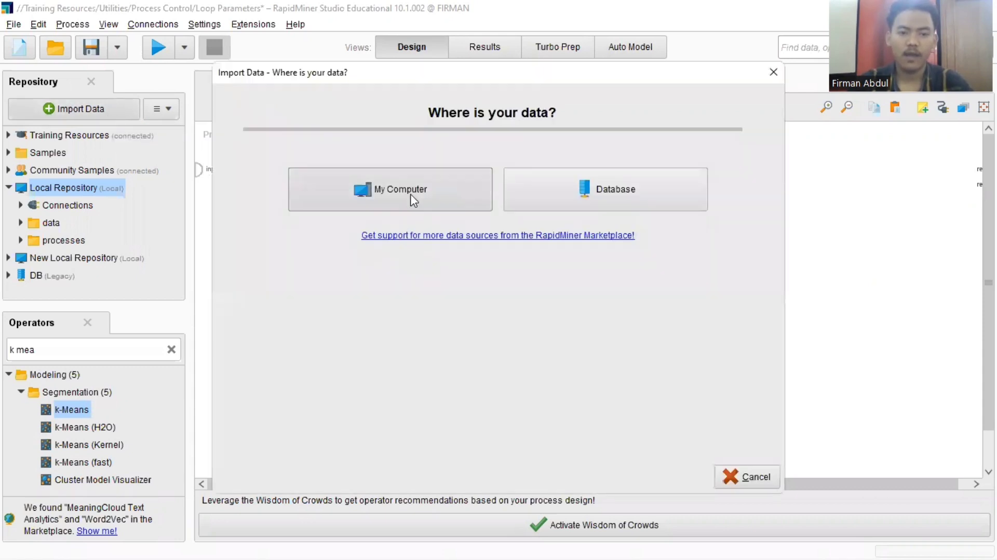
left_click(413, 189)
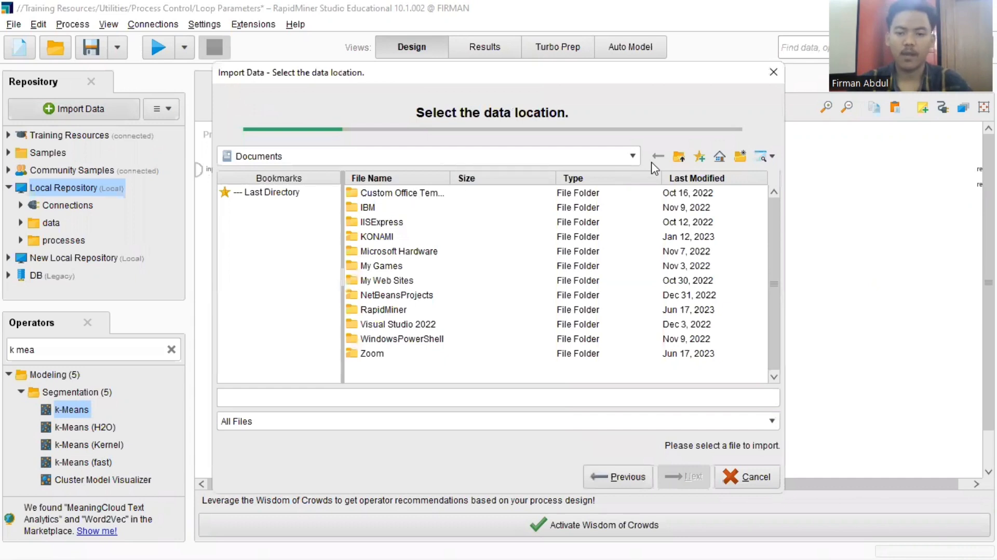
left_click(634, 156)
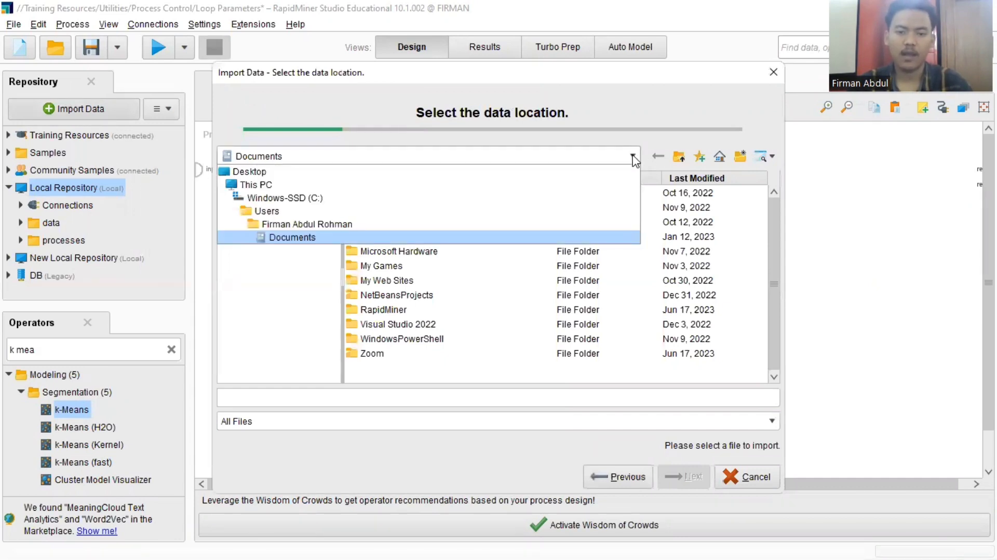
left_click(263, 186)
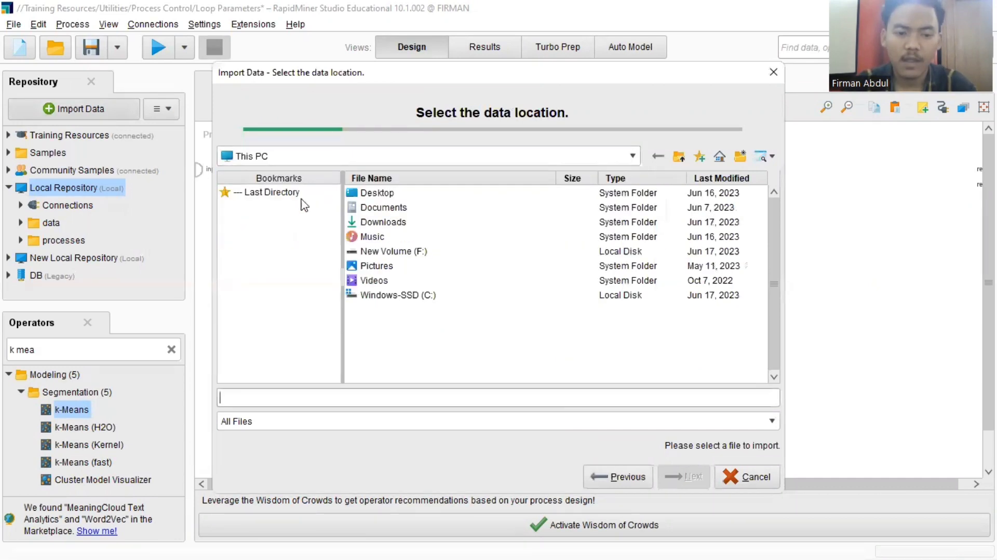
left_click(418, 252)
double_click(417, 253)
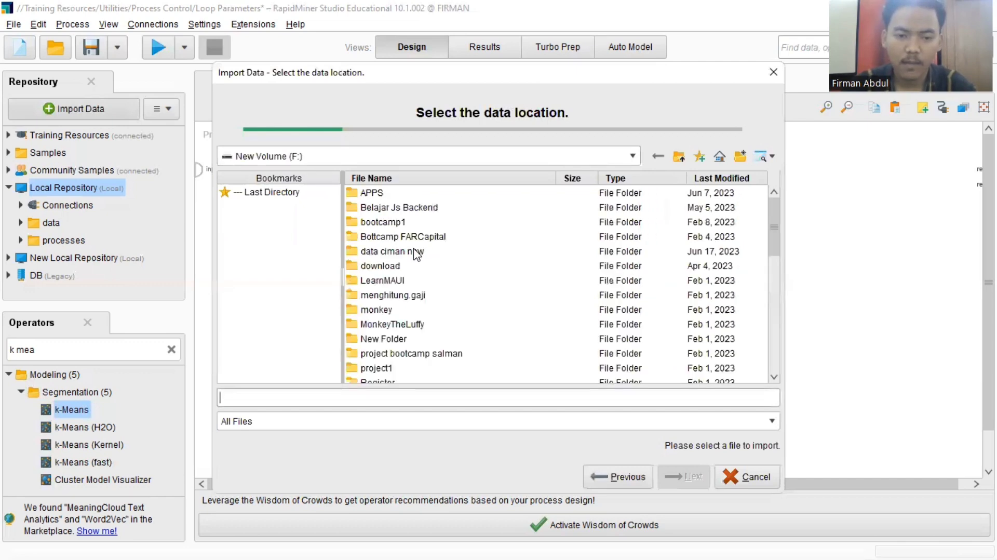
- Choose Data Umur.xlsx from the data ciman new folder as the file to import
double_click(416, 256)
scroll(417, 256, "down", 3)
scroll(416, 255, "down", 15)
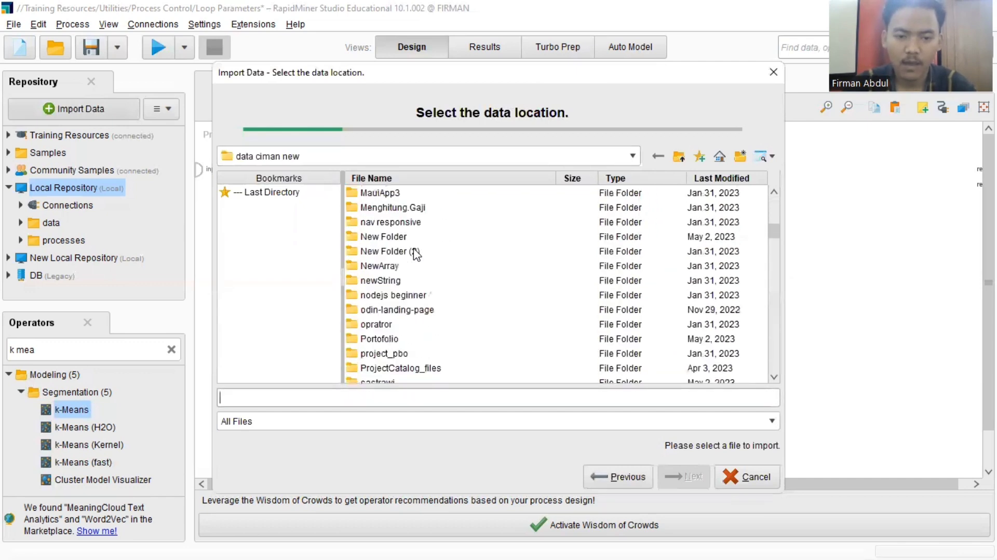
scroll(415, 254, "down", 5)
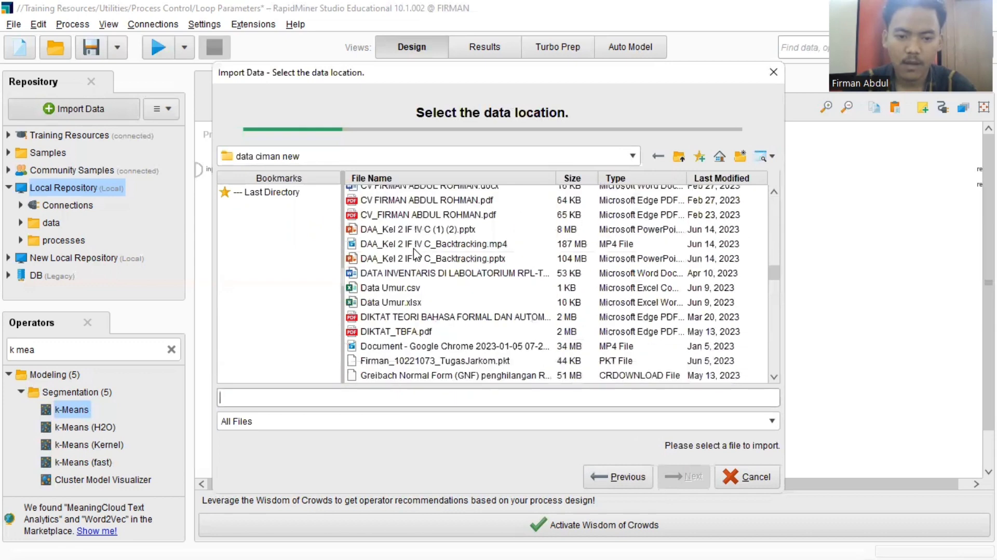
left_click(402, 259)
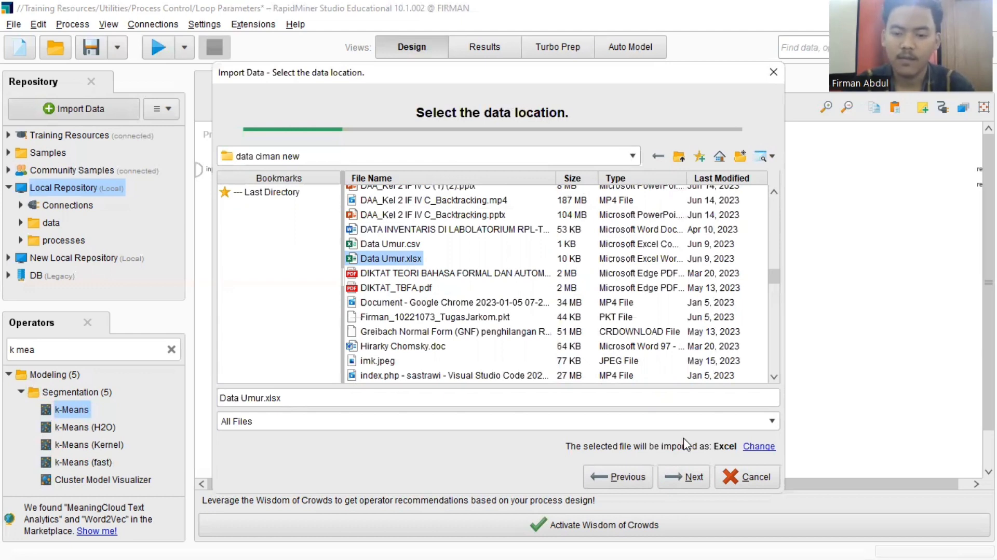
left_click(690, 478)
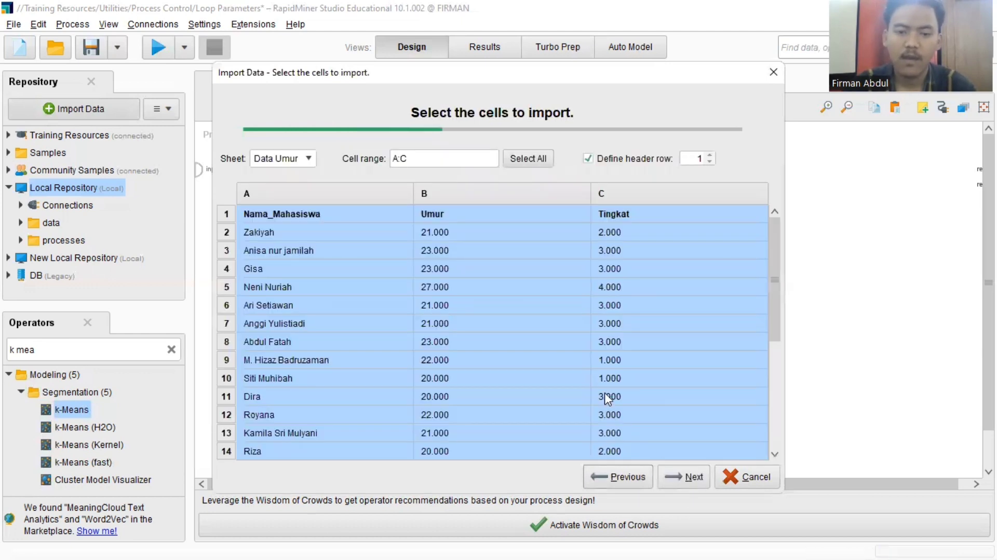
- Examine all rows of the Data Umur sheet in the cell selection preview
scroll(604, 393, "down", 4)
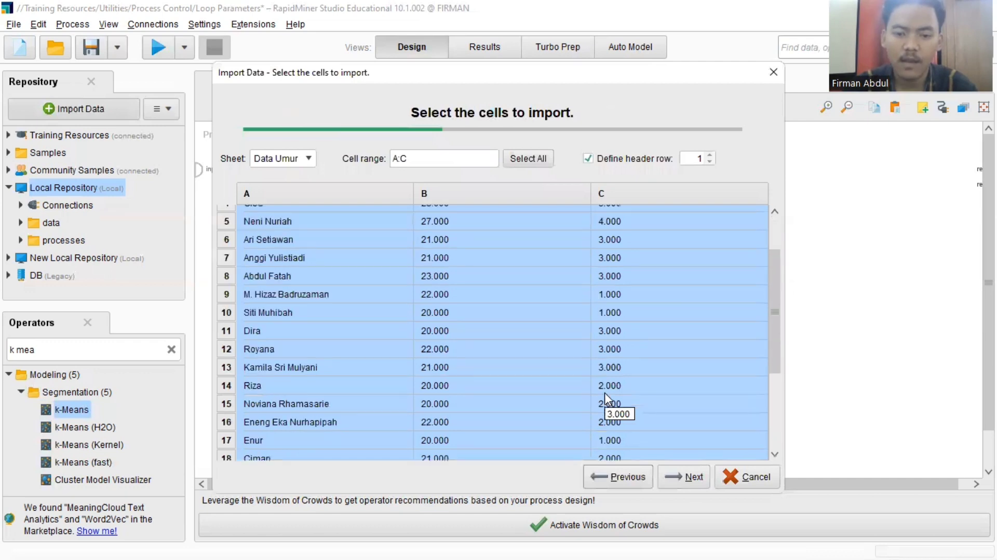
scroll(605, 392, "up", 4)
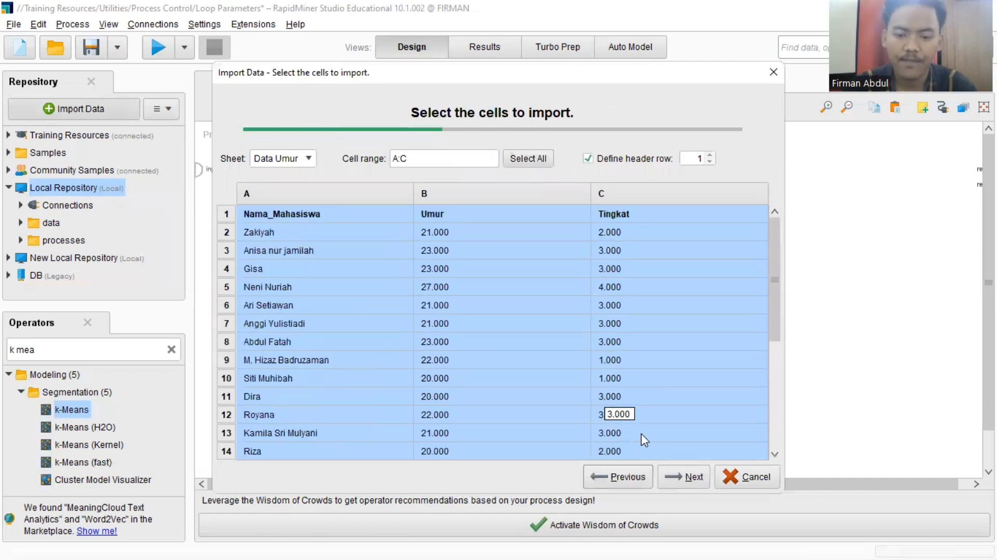
scroll(613, 329, "down", 1)
scroll(613, 329, "down", 3)
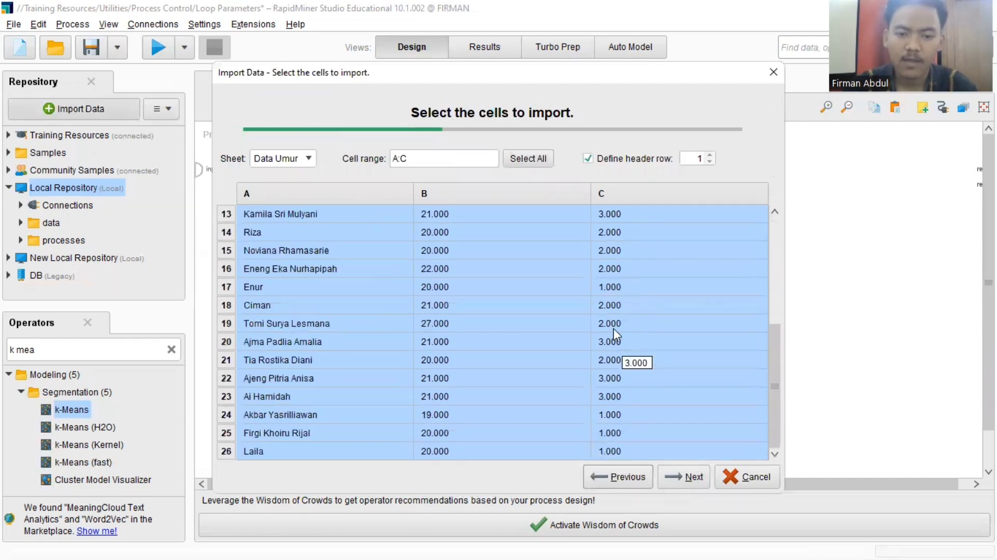
scroll(613, 329, "up", 4)
scroll(613, 328, "down", 4)
scroll(613, 329, "up", 4)
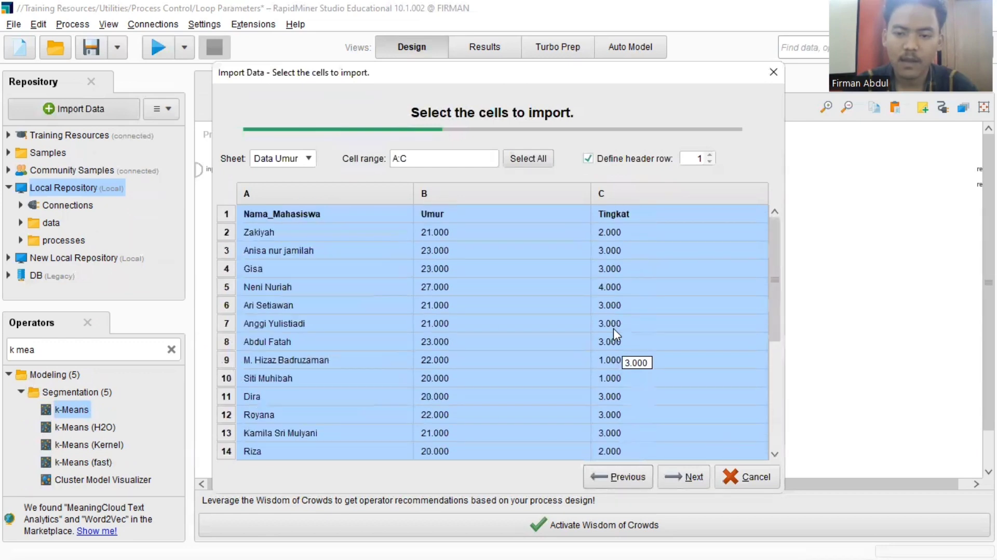
scroll(613, 328, "down", 4)
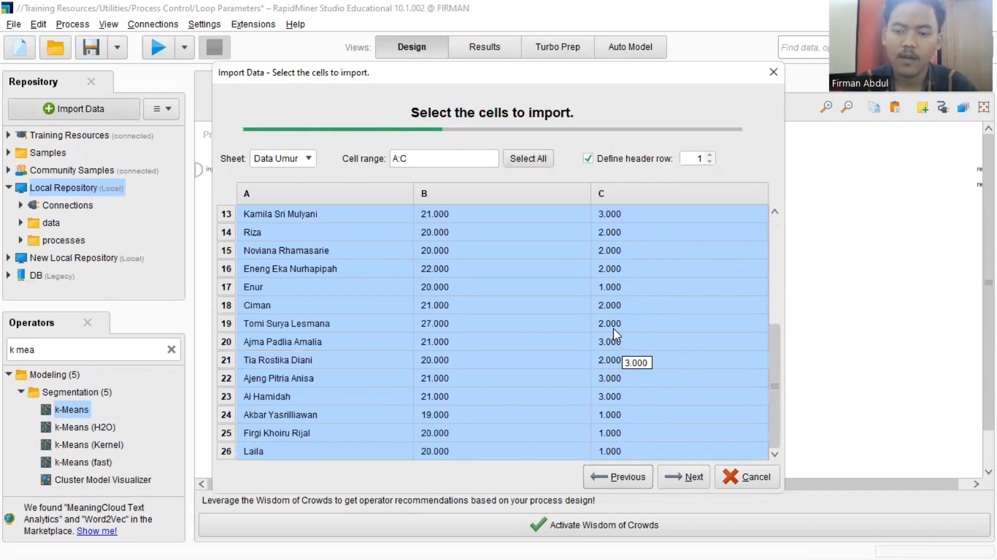
scroll(613, 329, "up", 4)
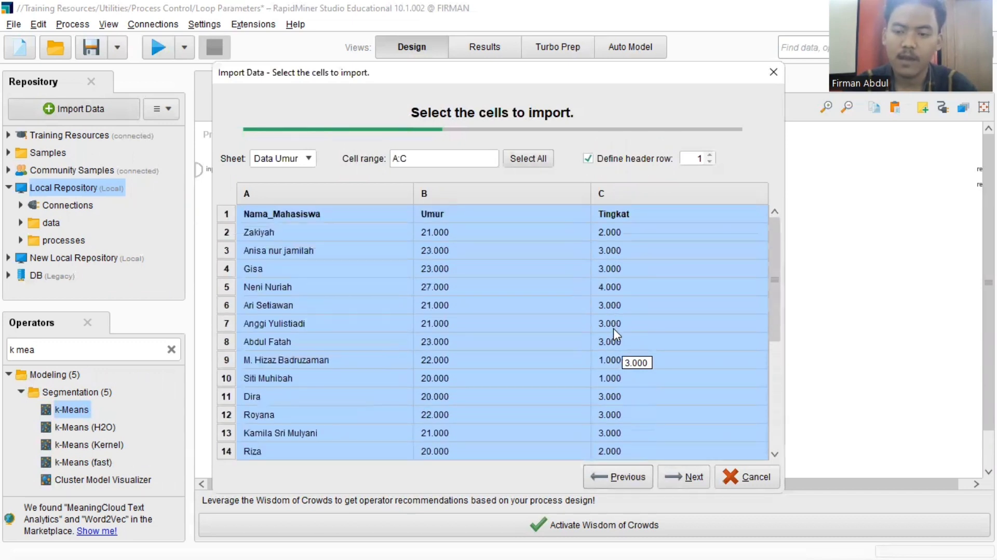
scroll(613, 328, "down", 4)
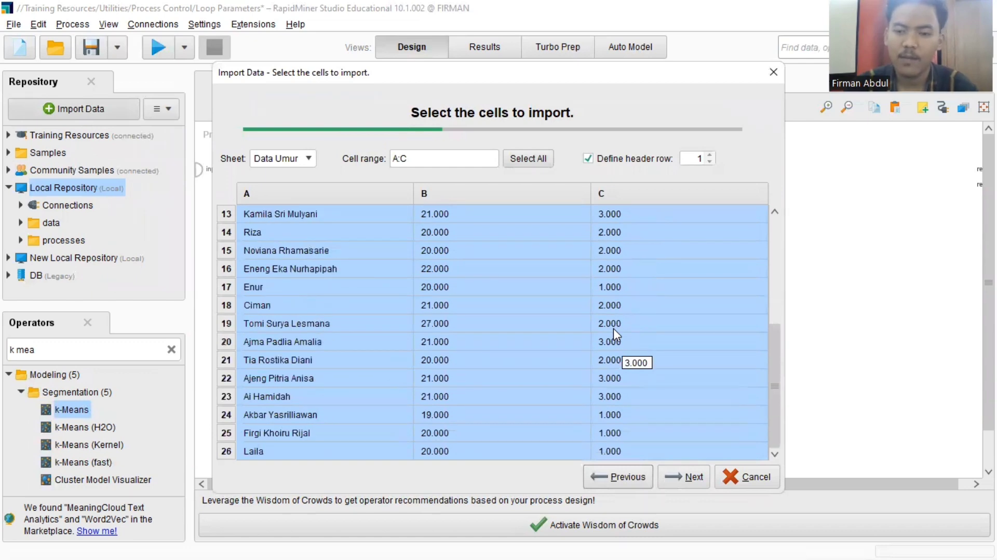
scroll(613, 328, "up", 1)
scroll(613, 328, "up", 3)
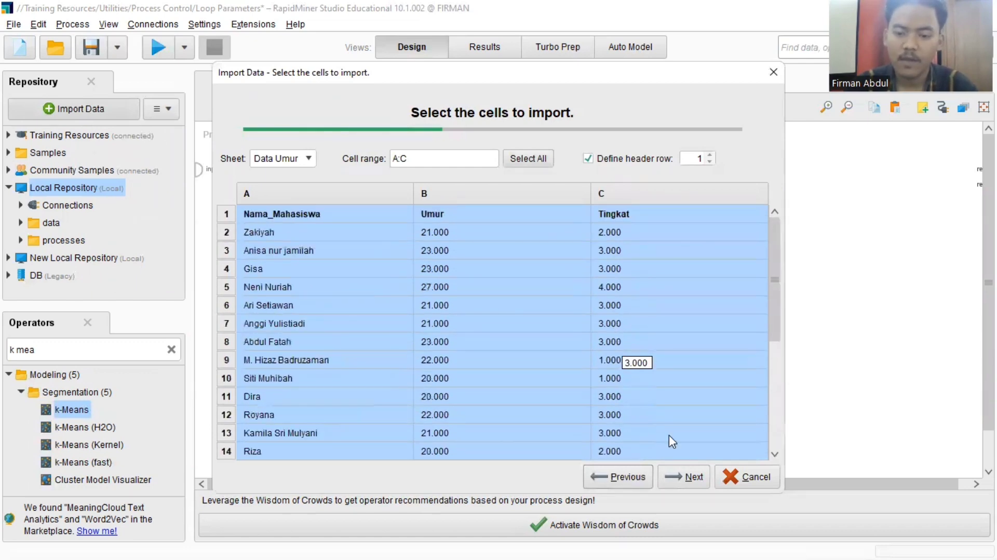
- Accept the cell range A:C and set the role of the Nama_Mahasiswa column to id
left_click(684, 475)
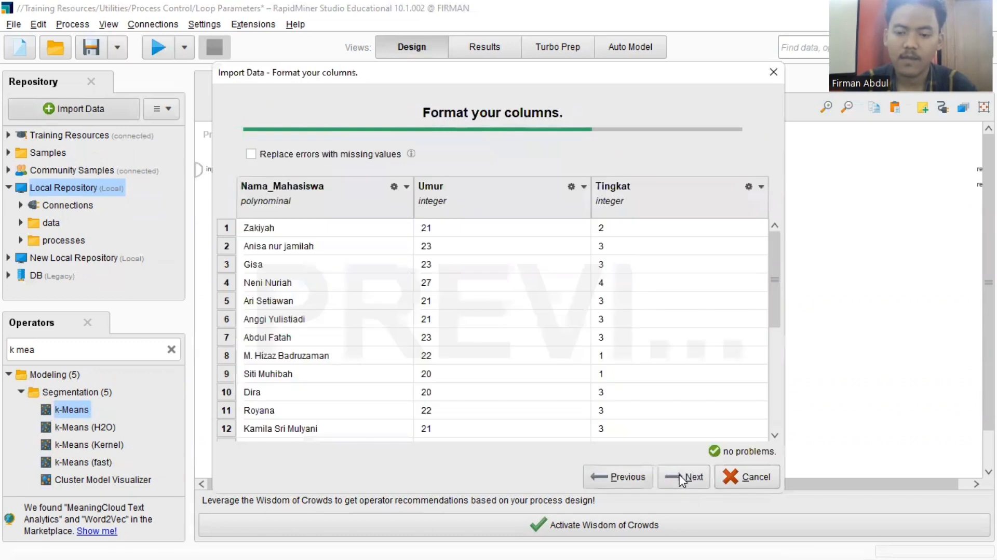
left_click(408, 188)
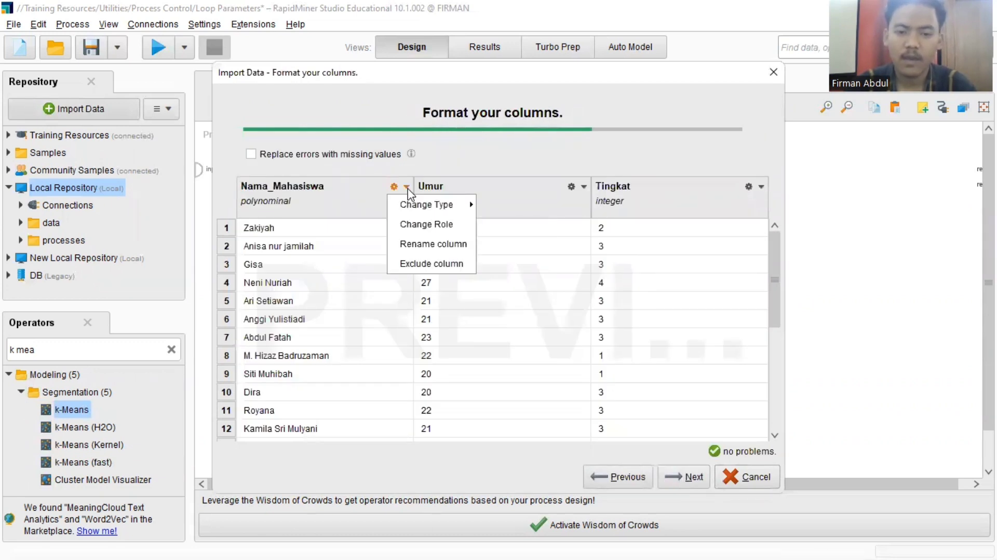
left_click(414, 224)
type("id")
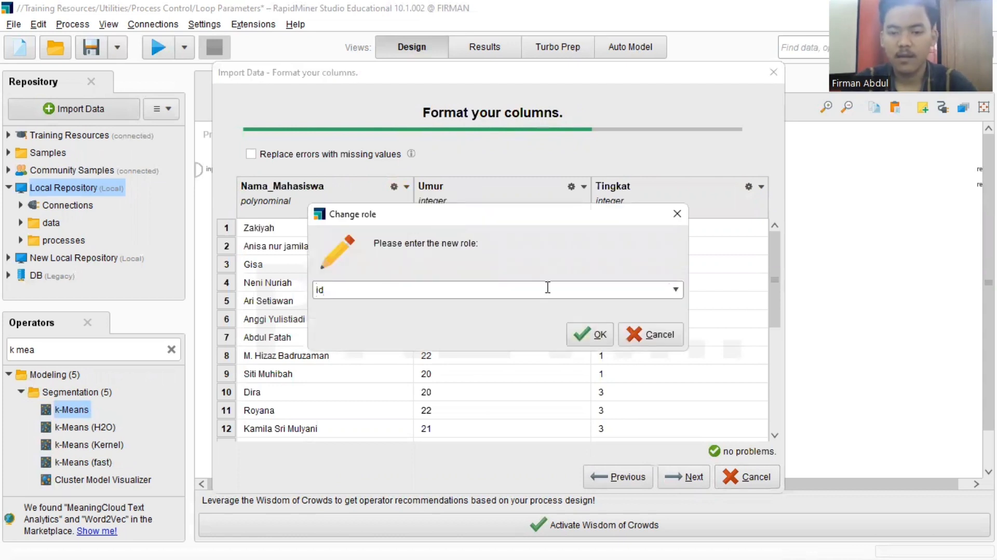
left_click(580, 333)
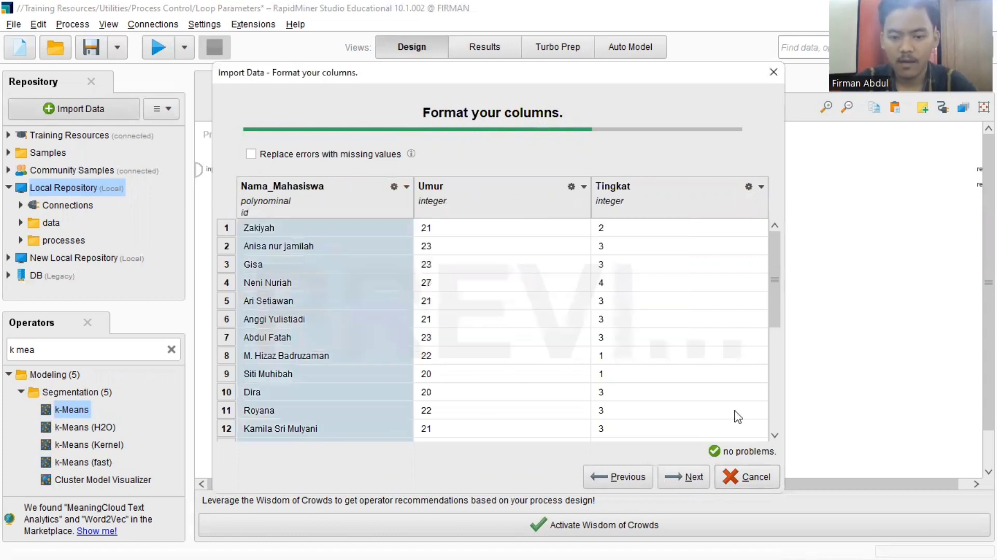
- Store the imported data as Data Umur in the Local Repository and look through its rows
left_click(693, 481)
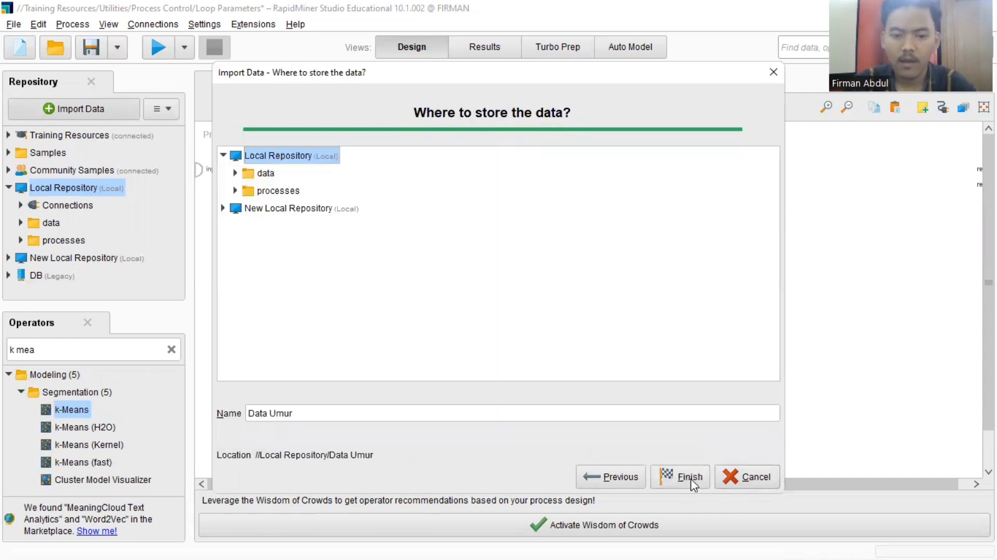
left_click(691, 479)
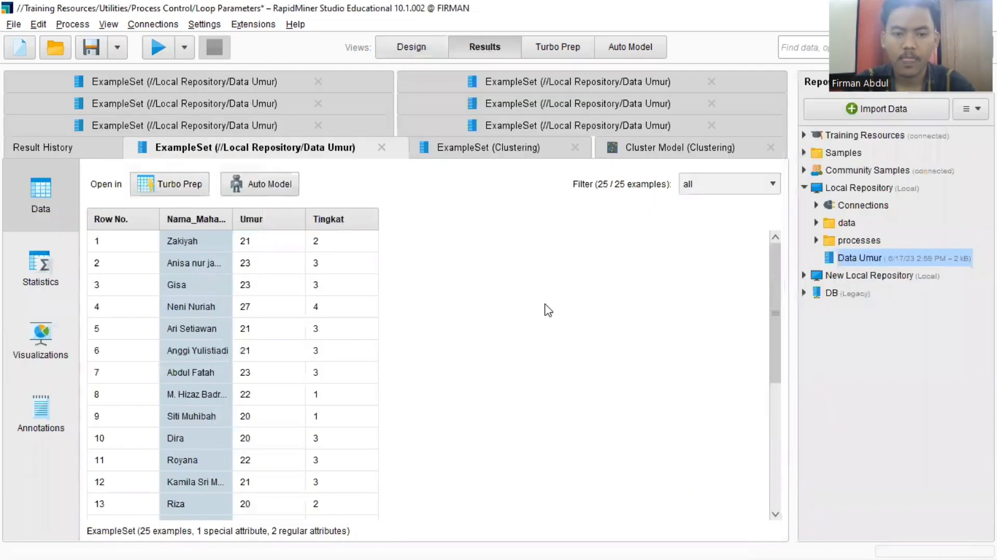
scroll(319, 349, "down", 4)
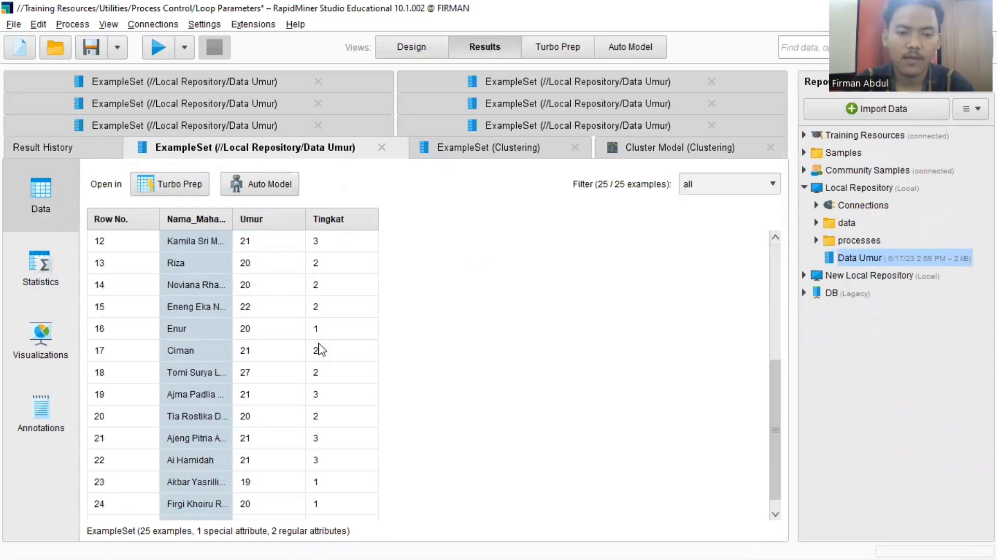
scroll(319, 350, "down", 1)
scroll(319, 344, "up", 5)
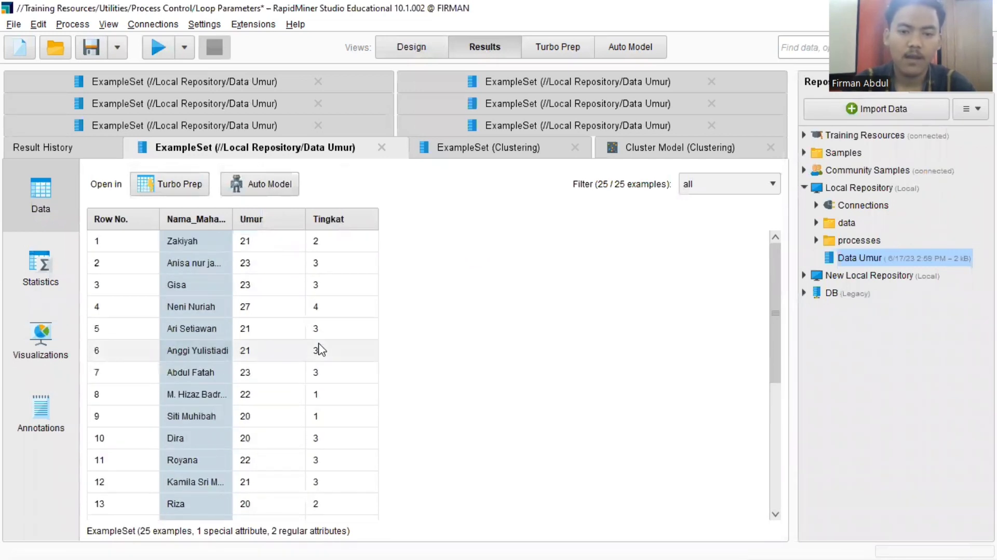
- Add the Data Umur data set and a k-Means operator beside it to the empty process
left_click(412, 49)
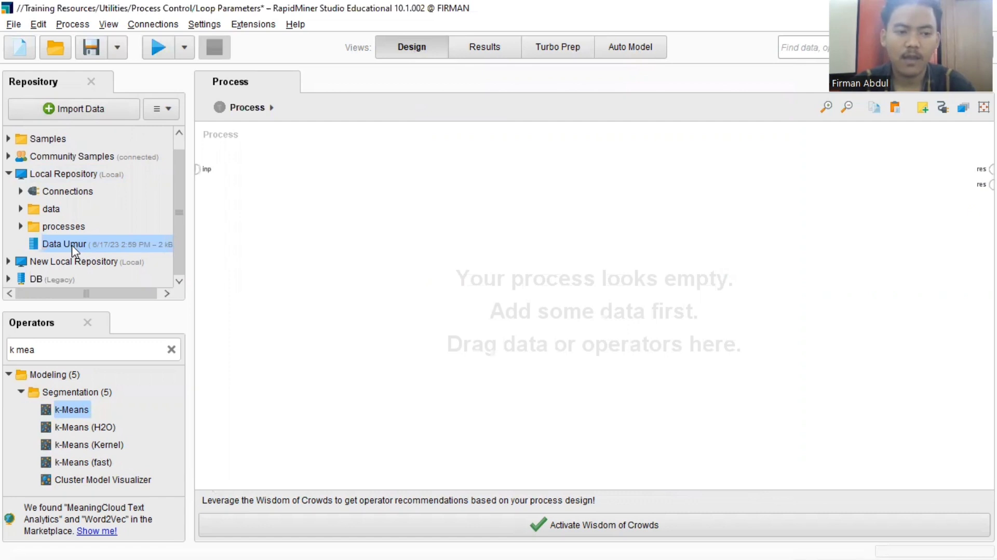
left_click_drag(73, 247, 307, 188)
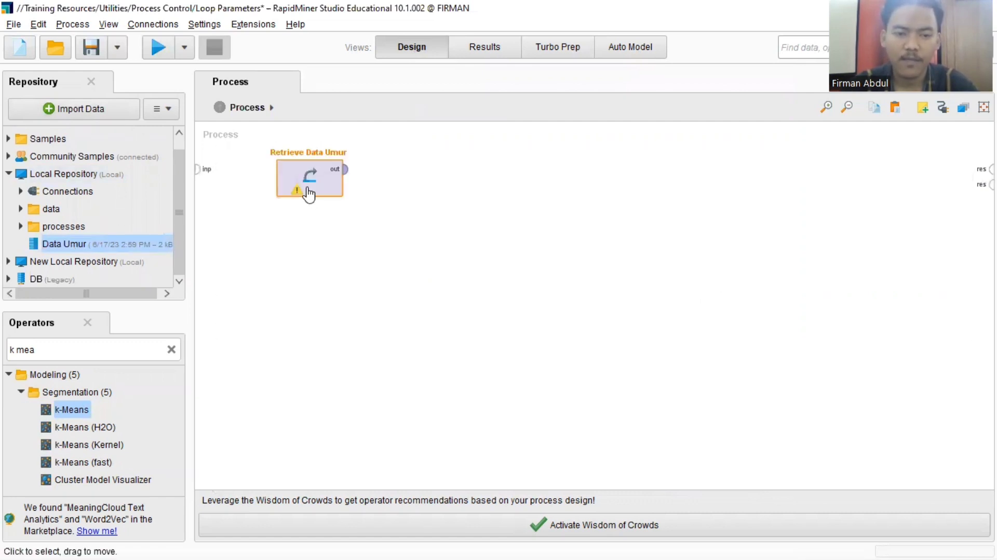
left_click(172, 350)
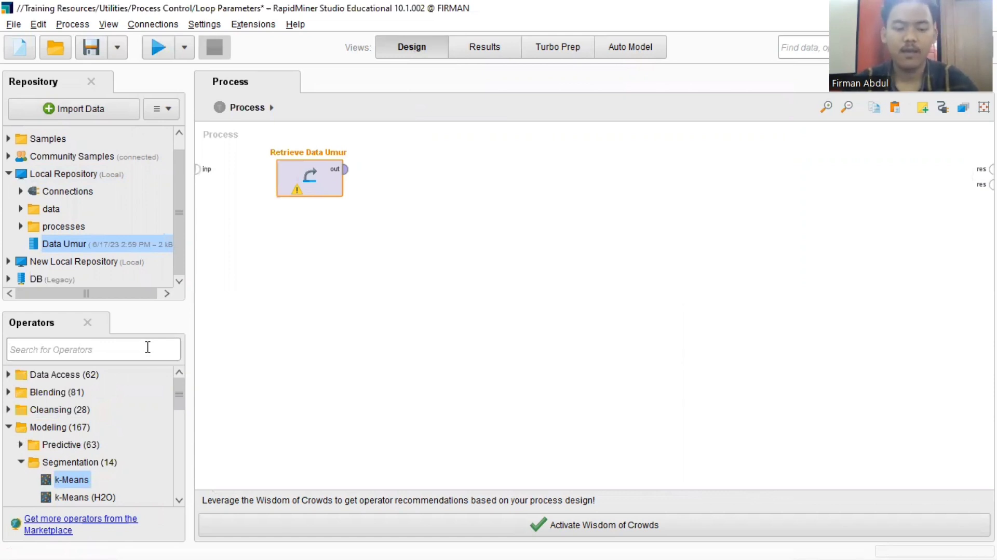
type("k mean")
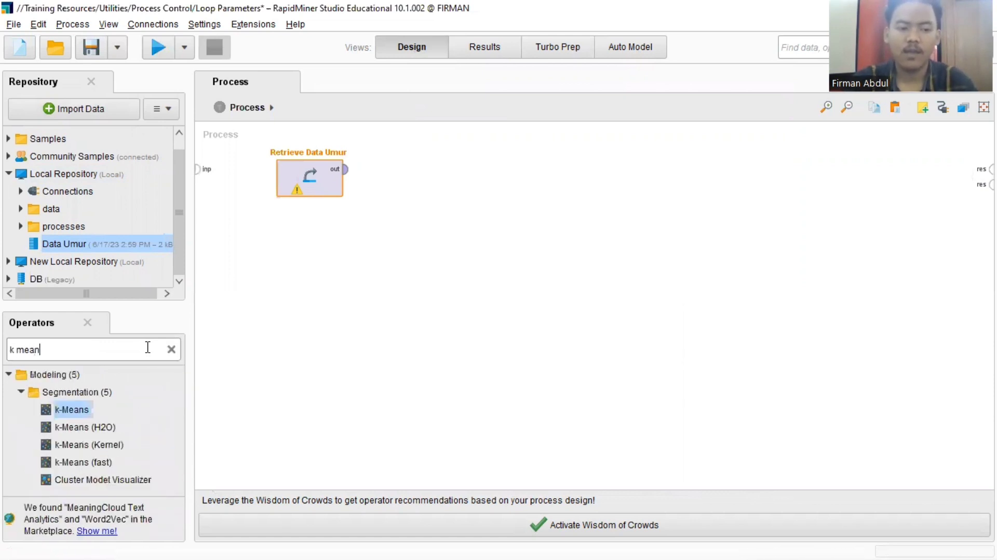
mouse_move(72, 410)
left_mouse_down()
mouse_move(67, 432)
mouse_move(78, 414)
left_mouse_up()
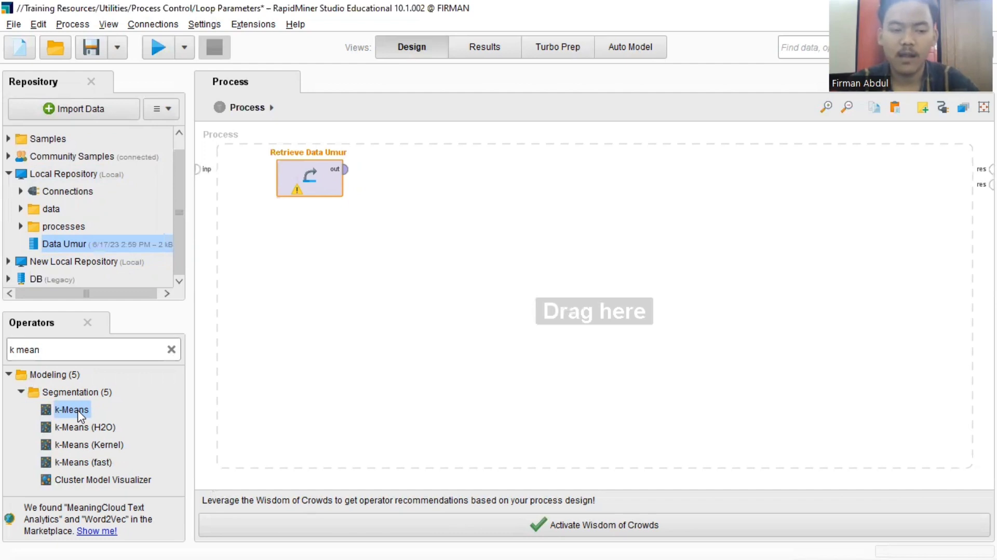
left_click_drag(78, 414, 474, 175)
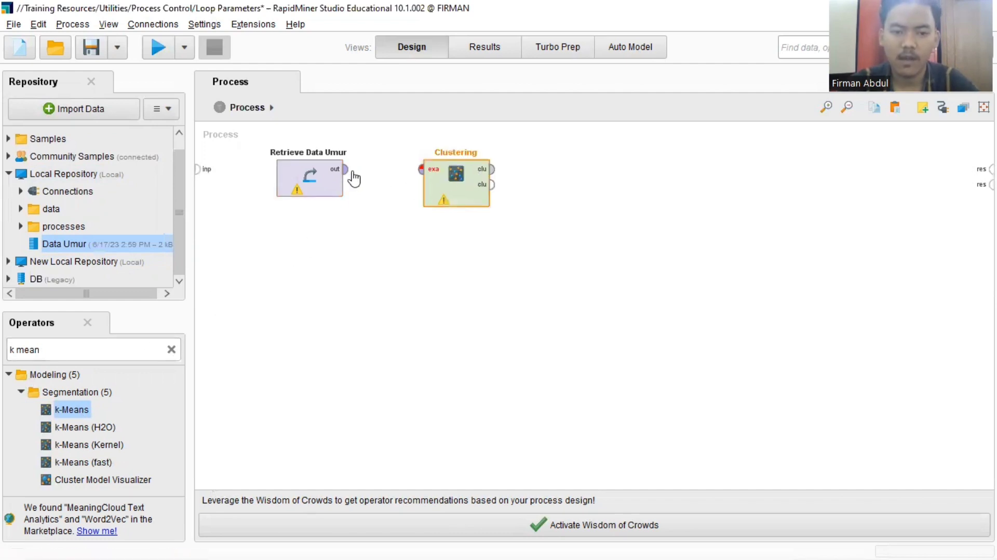
- Connect the Retrieve Data Umur output to the Clustering input and both Clustering outputs to the process results
left_click(345, 172)
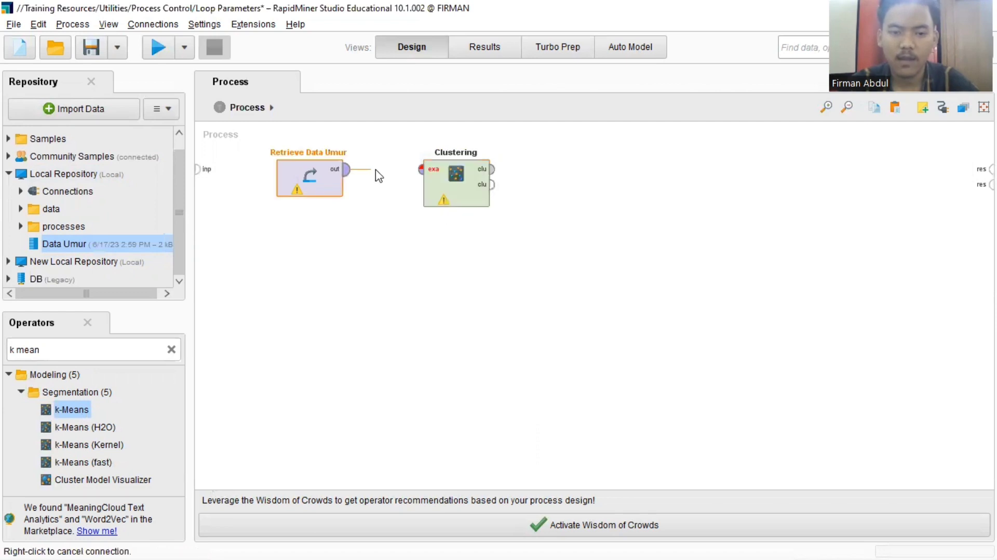
left_click(418, 170)
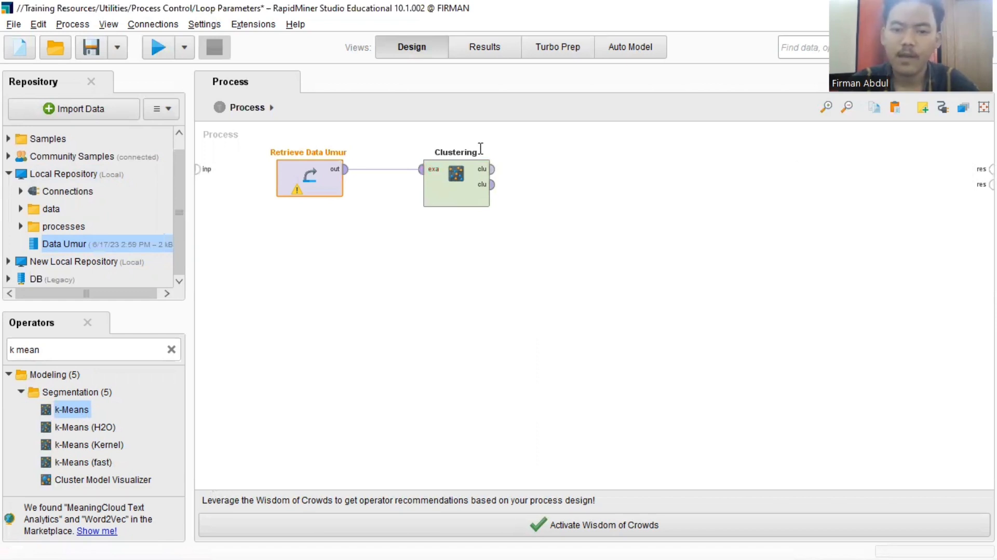
left_click(491, 169)
left_click(990, 169)
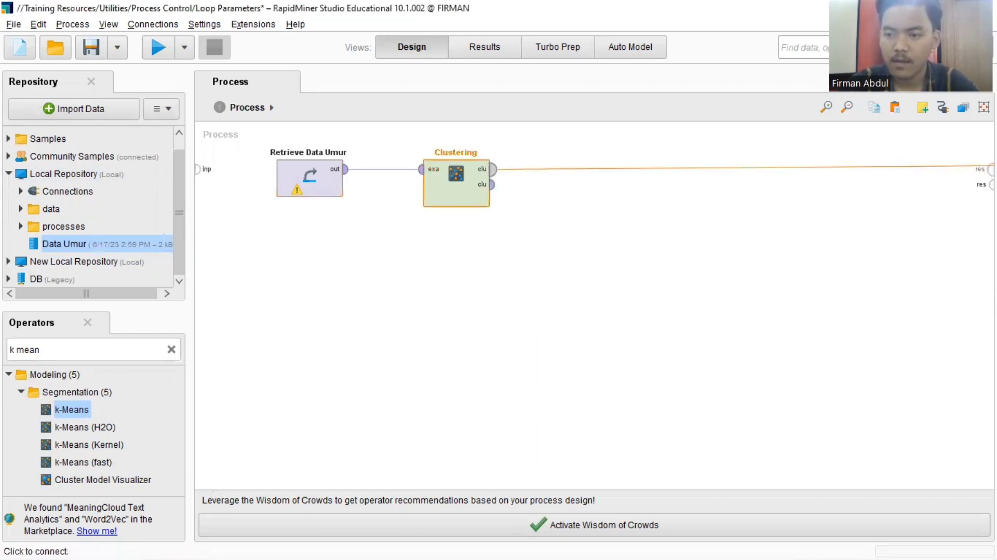
left_click(491, 184)
left_click(991, 184)
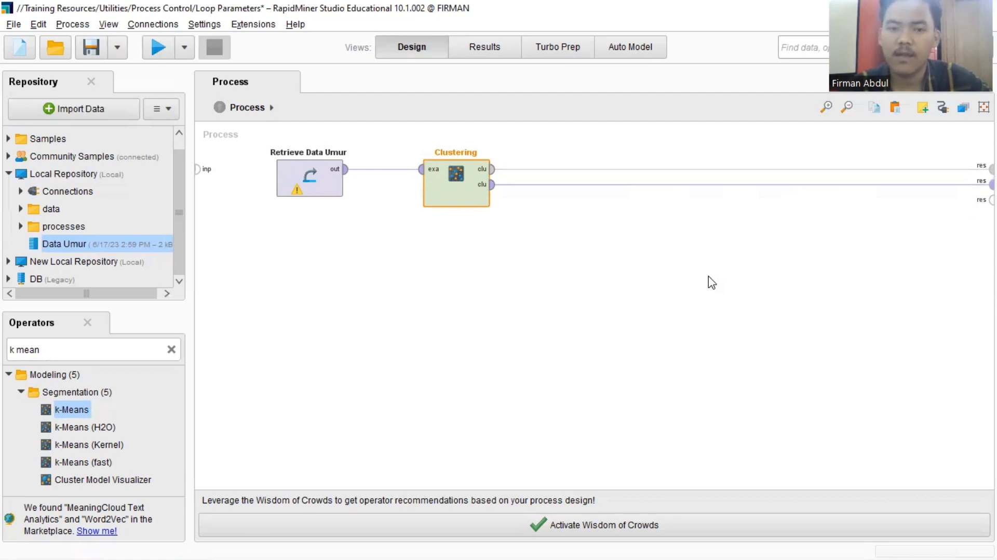
- Run the k-Means process and look through the clustered example set's rows with their assigned clusters
left_click(158, 48)
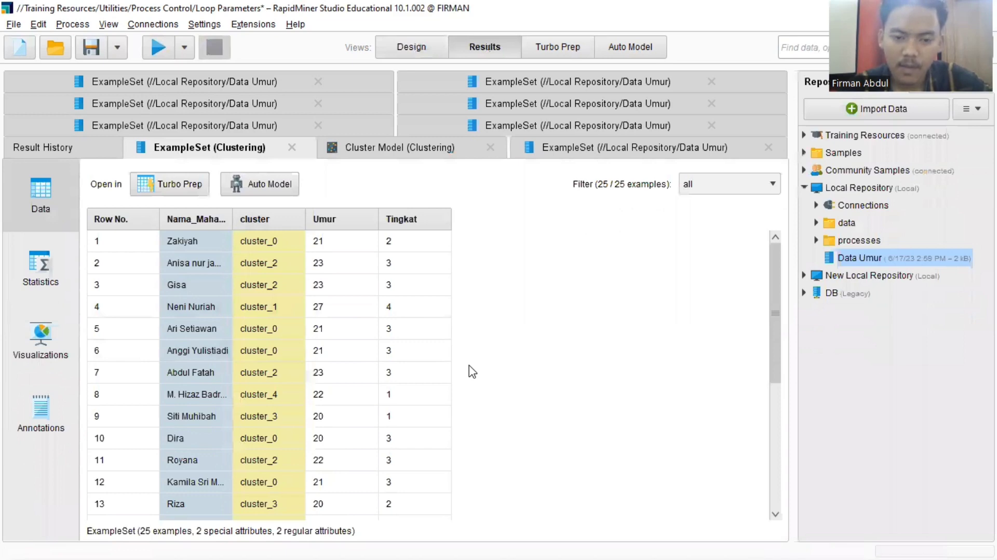
scroll(470, 372, "down", 4)
scroll(472, 372, "up", 1)
scroll(472, 372, "up", 4)
scroll(473, 372, "down", 4)
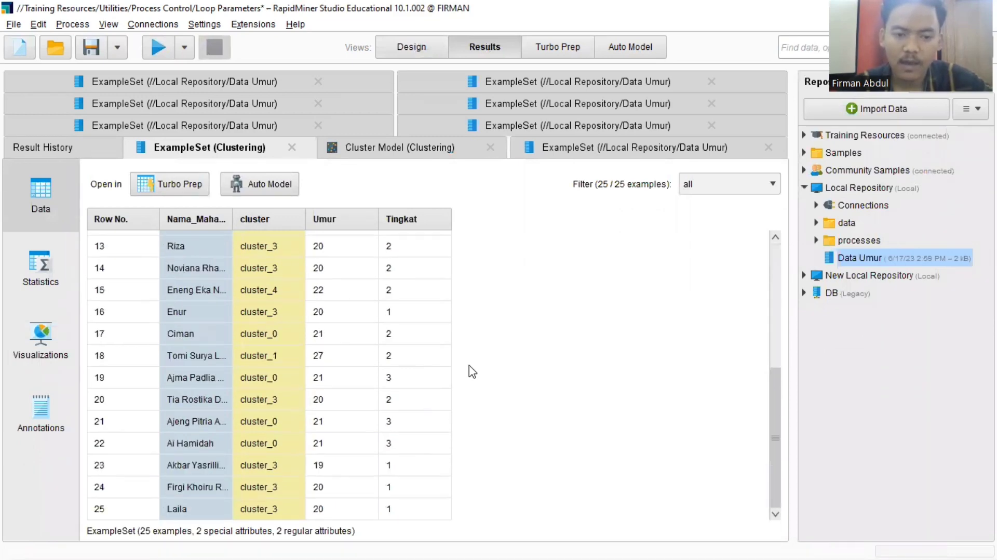
scroll(472, 372, "up", 4)
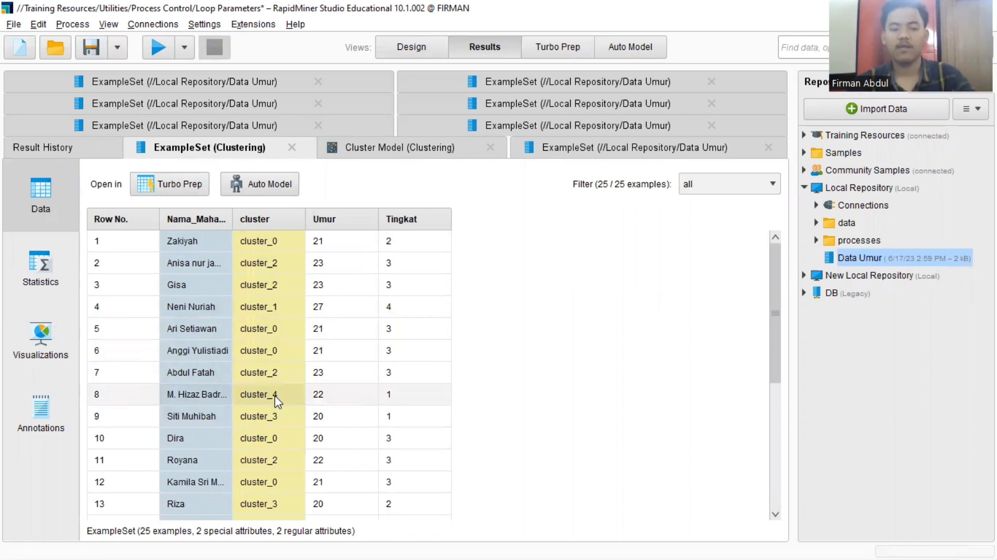
- Examine the clustered data's bar chart of Umur and Tingkat, its plot type and X-axis options, and the attribute statistics
left_click(57, 351)
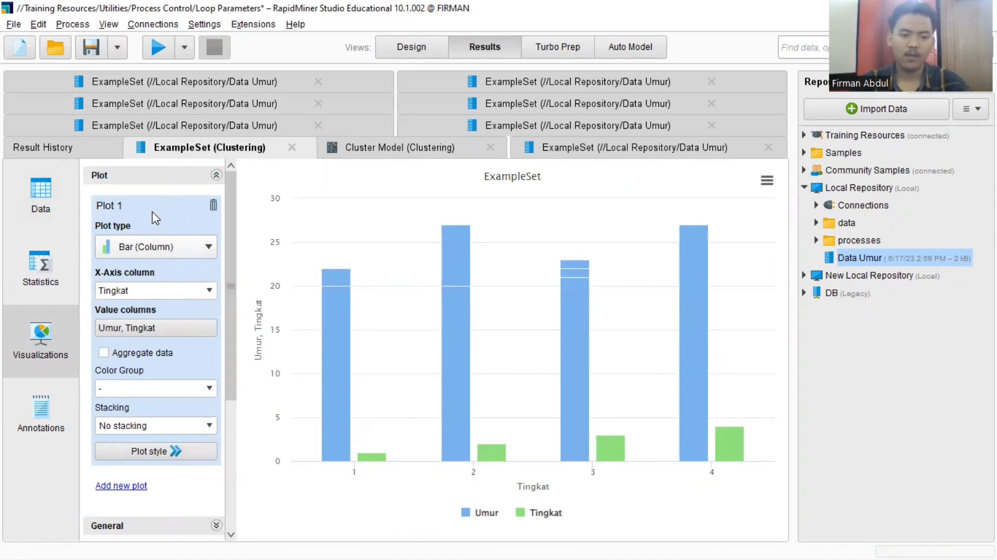
left_click(210, 249)
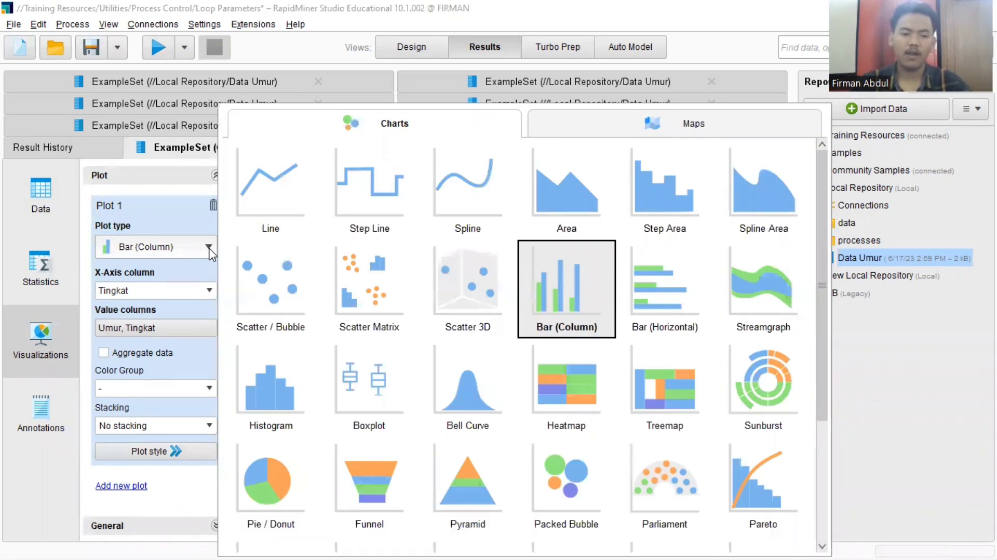
left_click(211, 253)
left_click(210, 292)
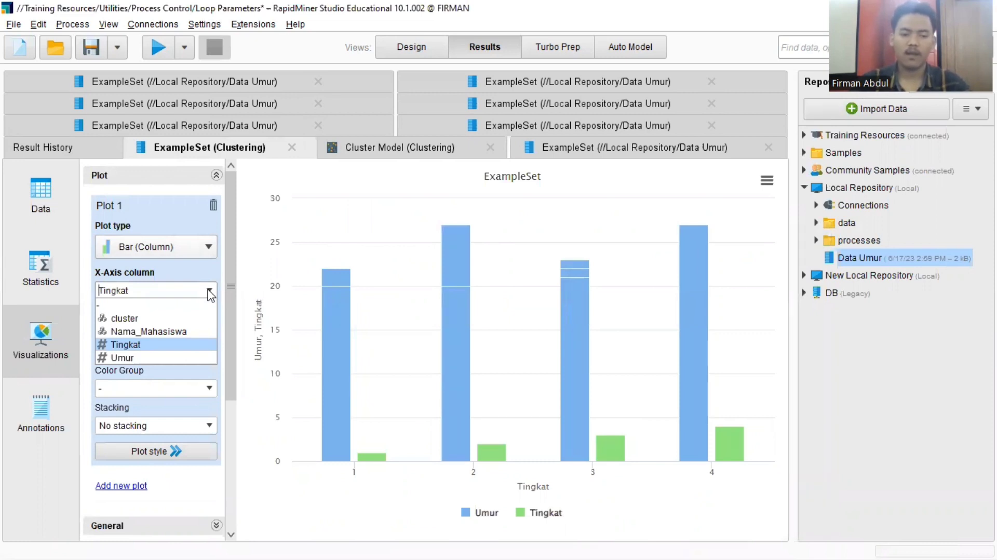
left_click(209, 292)
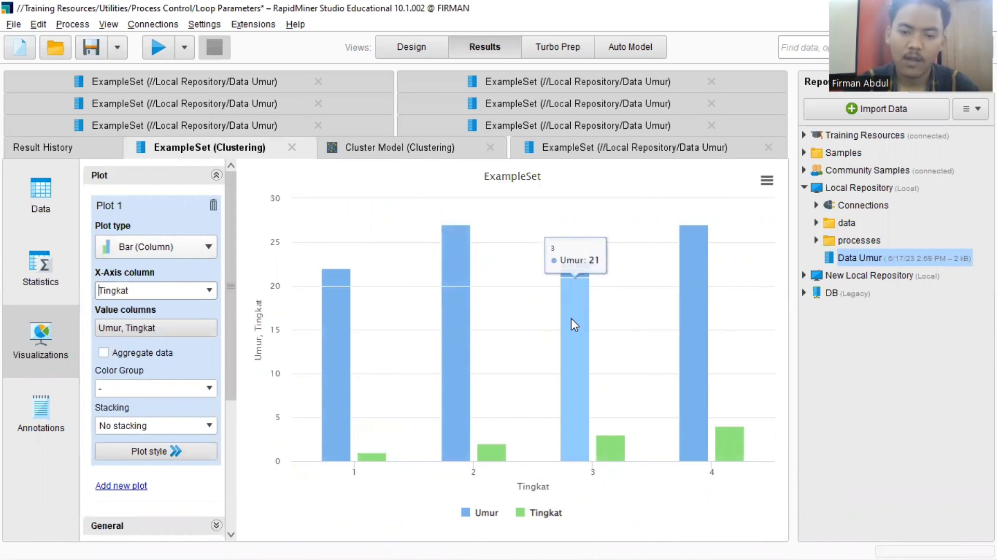
left_click_drag(569, 279, 569, 255)
mouse_move(694, 281)
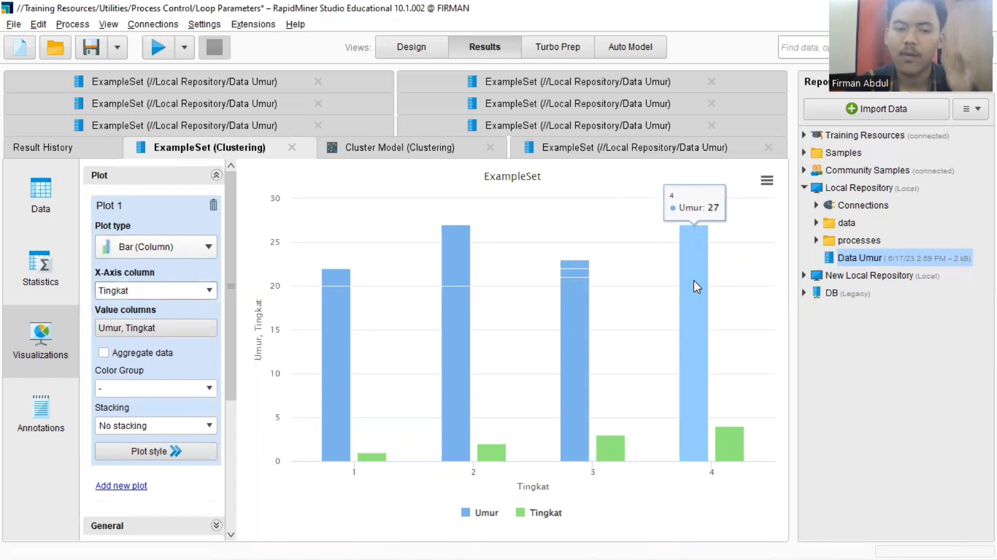
left_click(31, 280)
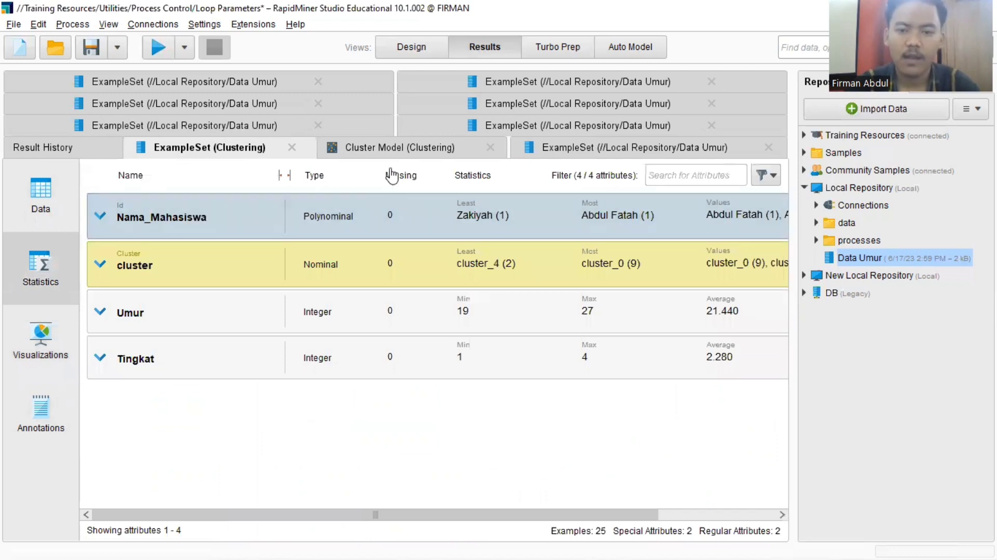
- Read the Cluster Model description and examine the members of cluster_0 in the folder view
left_click(404, 158)
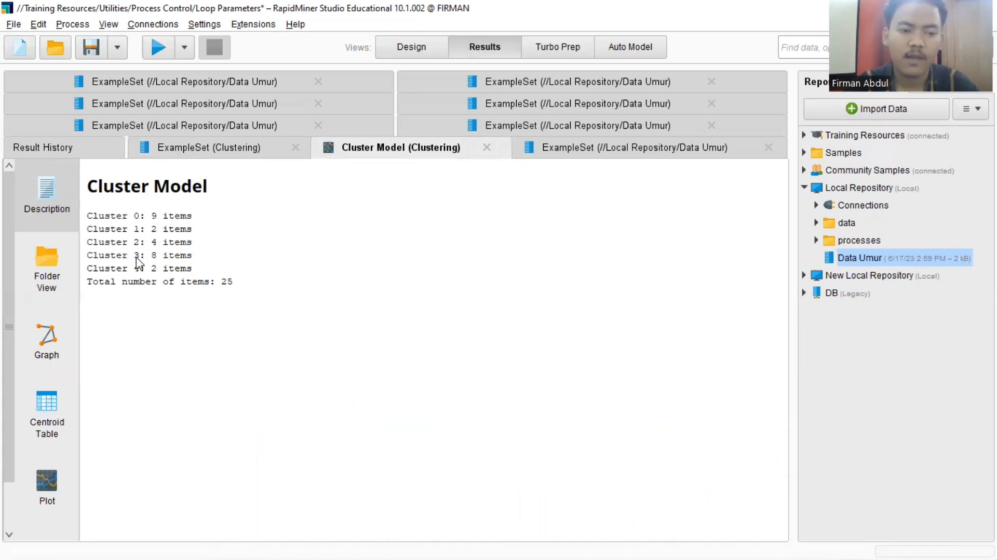
left_click(66, 284)
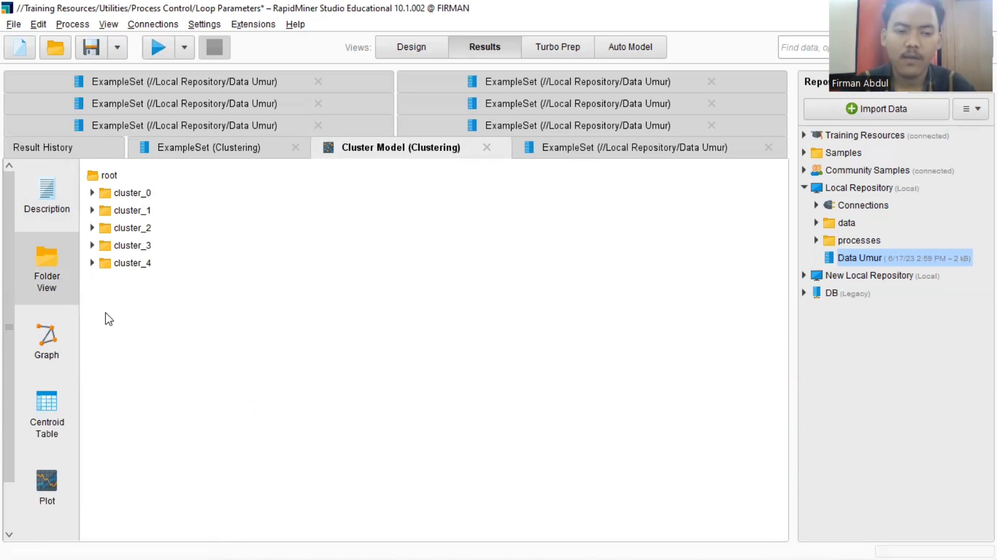
left_click(91, 193)
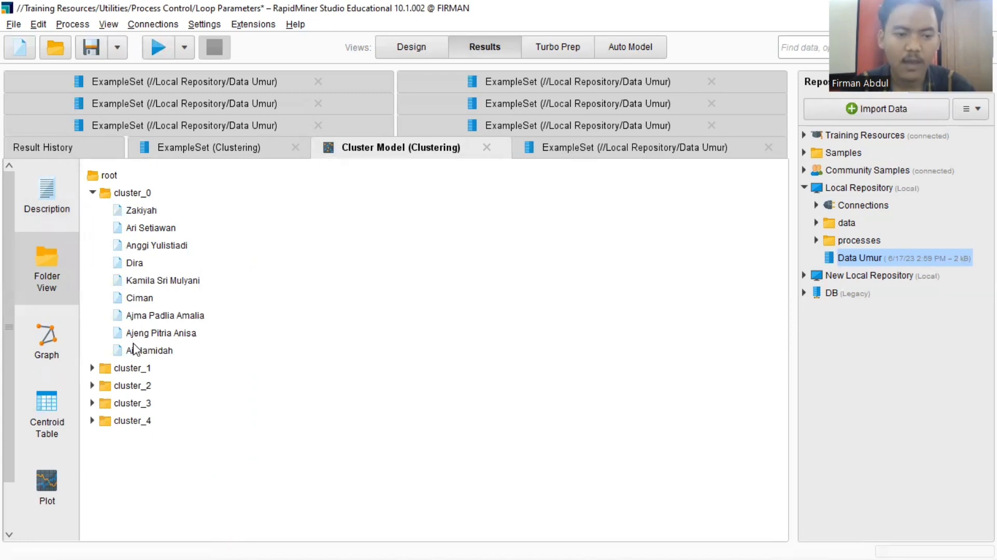
left_click(67, 214)
left_click(56, 257)
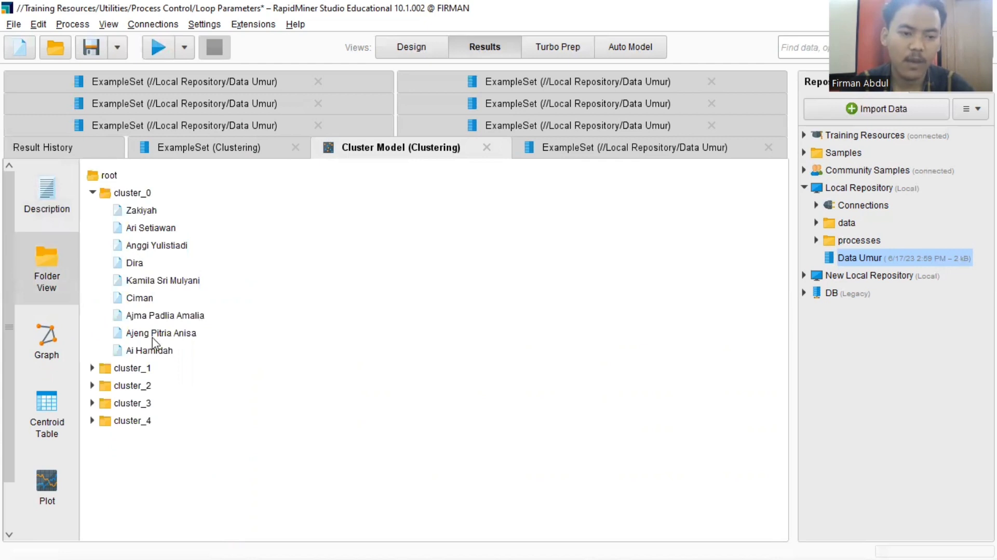
- Expand the cluster_1 to cluster_4 folders to examine their members, and return to the process design
left_click(92, 369)
left_click(91, 421)
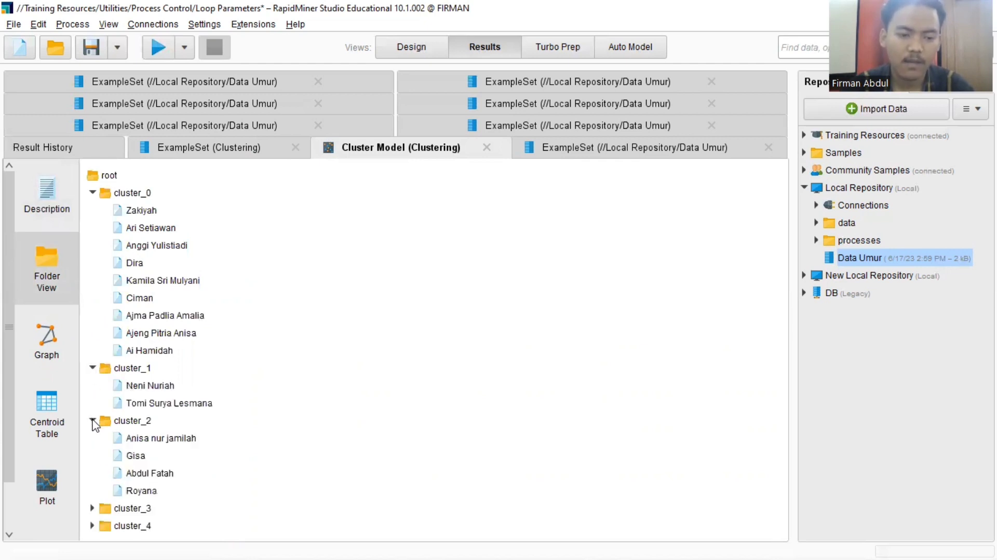
left_click(92, 508)
scroll(95, 516, "down", 1)
left_click(92, 528)
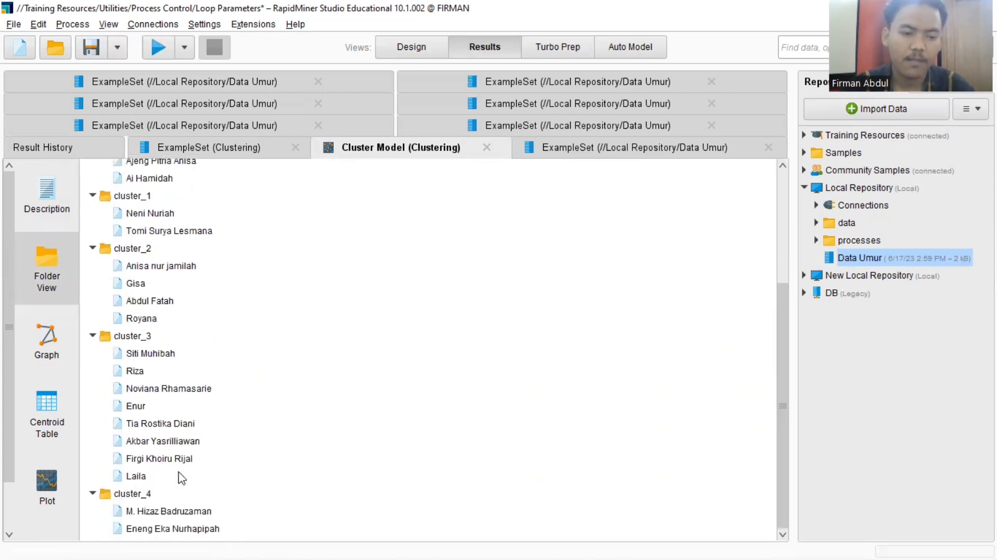
scroll(214, 360, "up", 5)
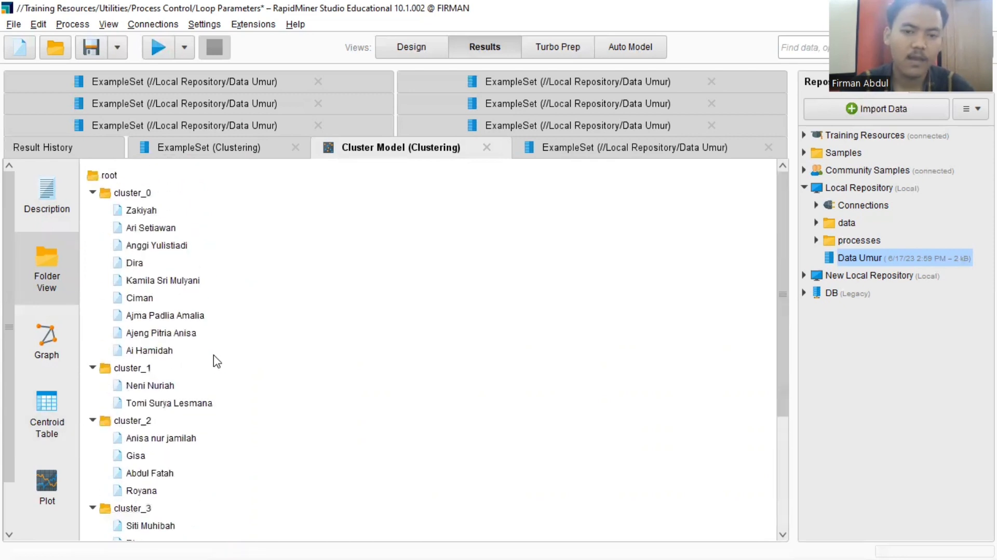
left_click(412, 52)
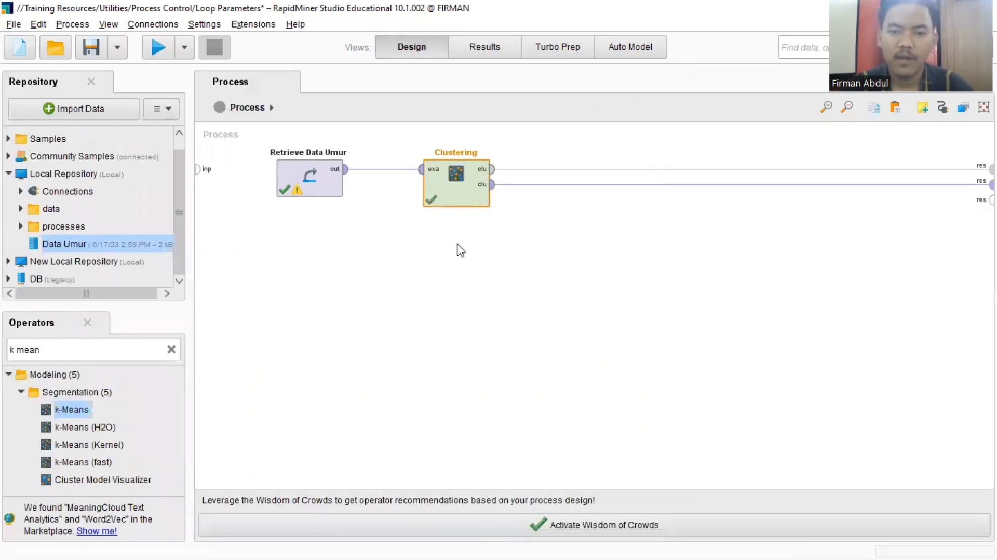